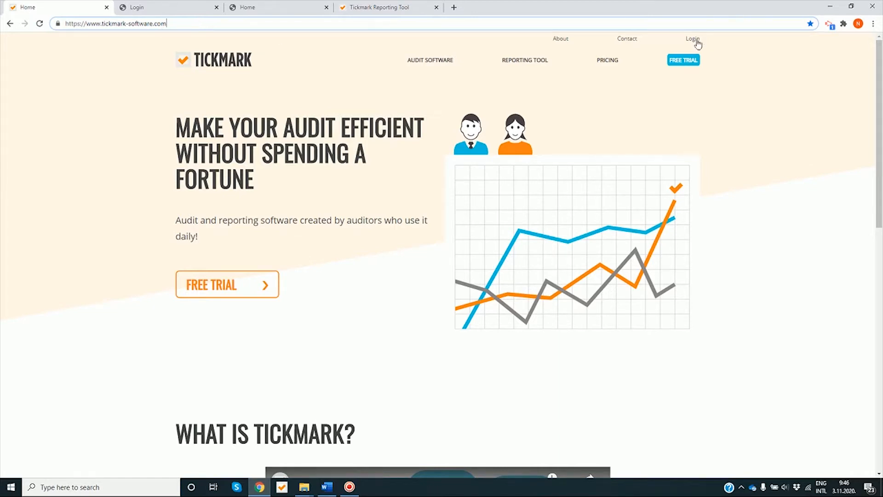
Switch past the login page to the Tickmark account home page and open the Tickmark Reporting Tool
click(177, 11)
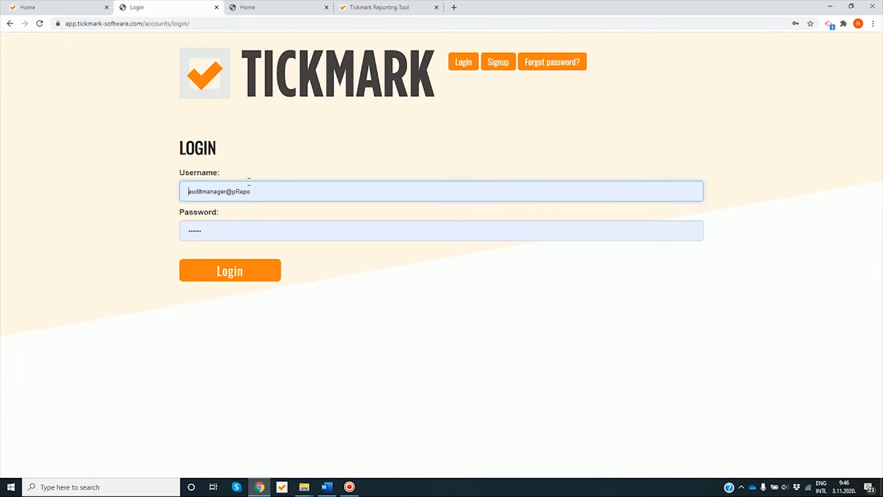
click(273, 12)
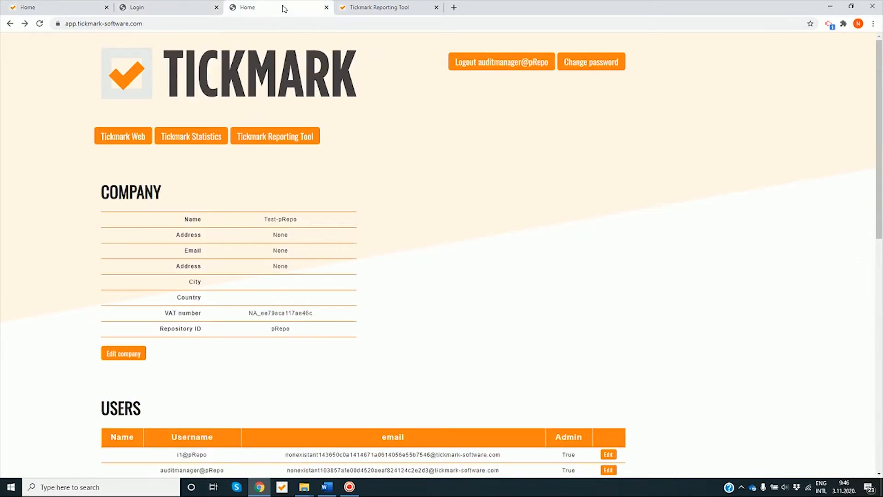
click(277, 141)
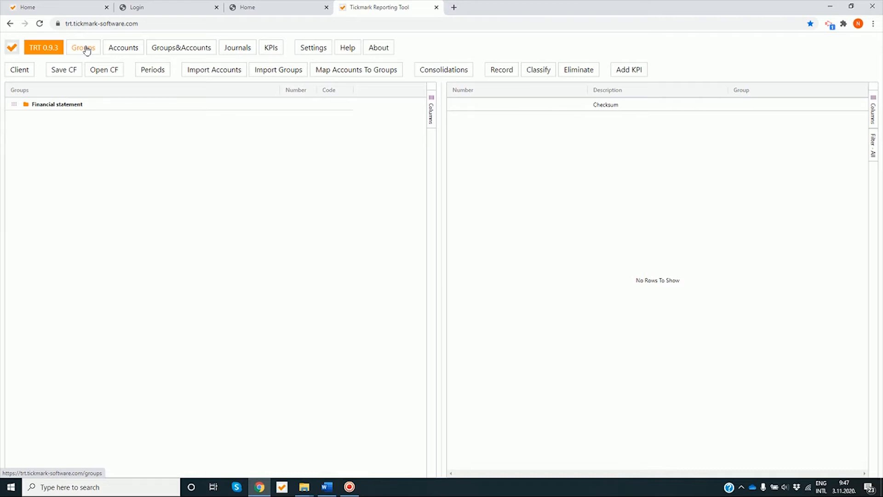
Rename the client as "Client A" in the client properties and save it
click(20, 70)
click(412, 250)
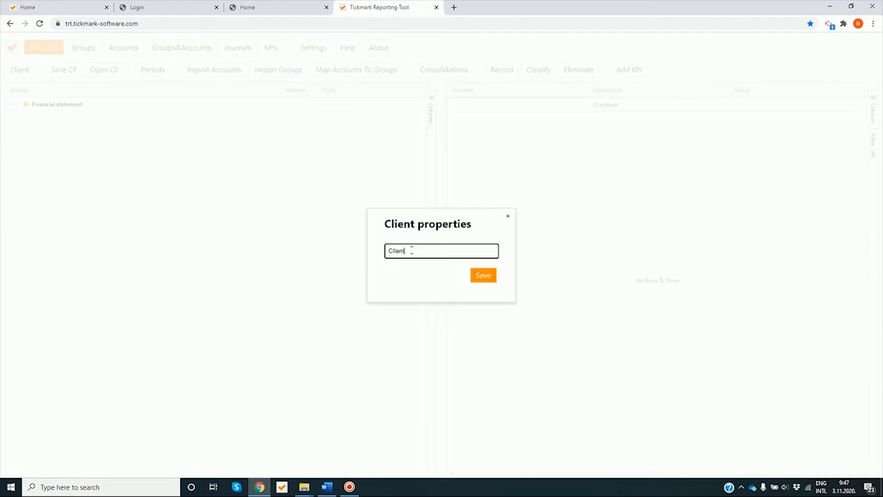
text(A)
click(483, 274)
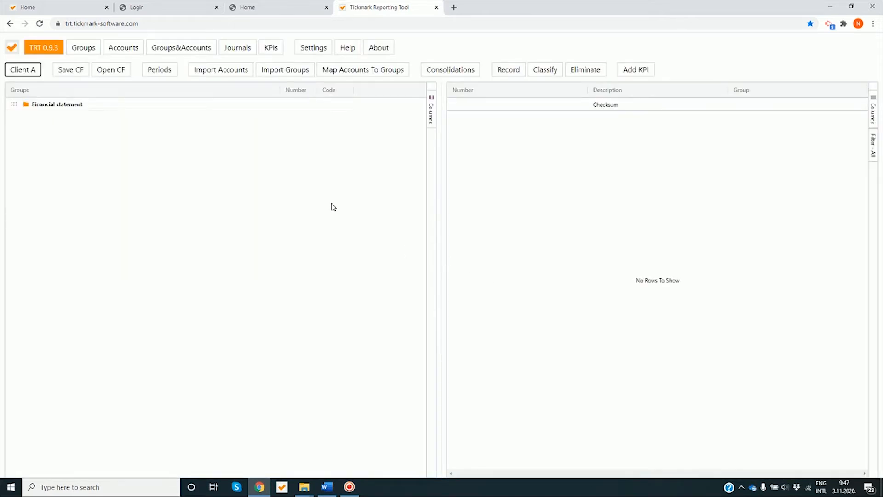
Preview the save dialog for the client file and cancel it, and review the browser's download location and save-prompt settings
click(80, 72)
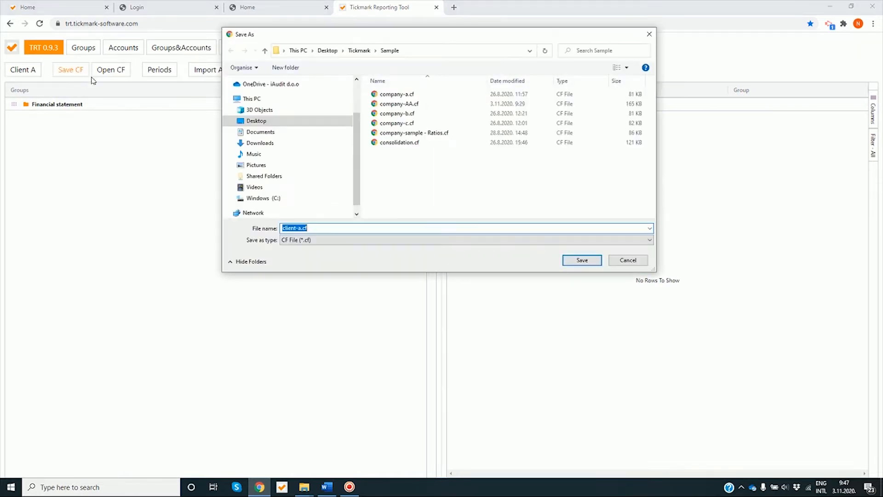
click(615, 260)
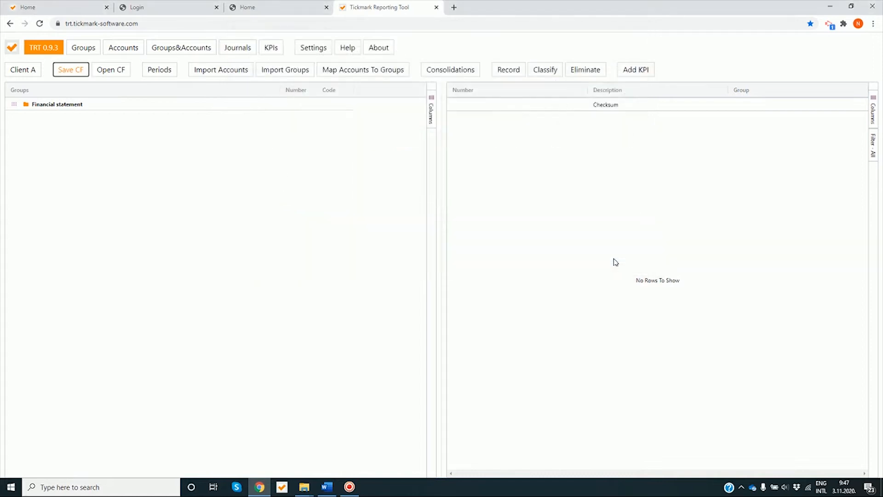
click(874, 24)
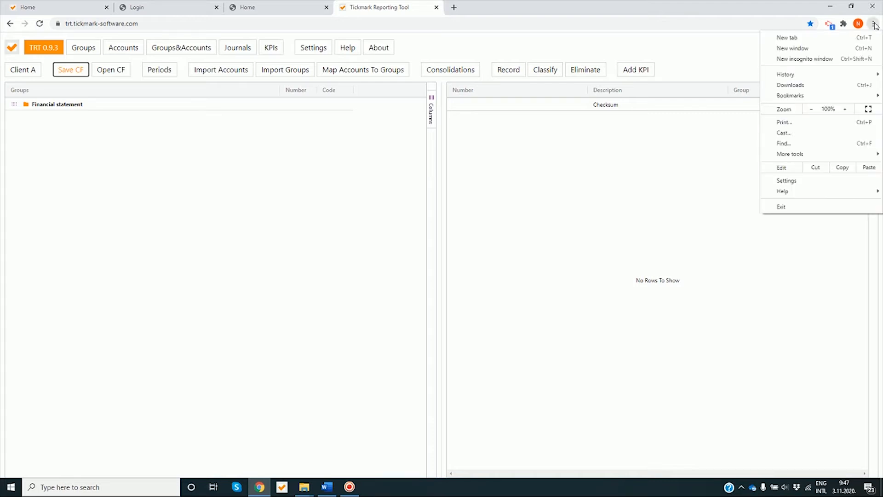
click(814, 181)
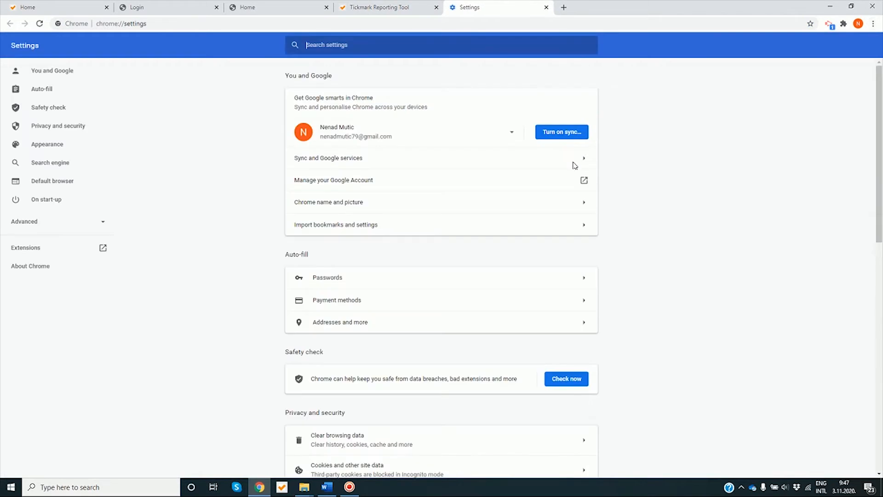
click(27, 221)
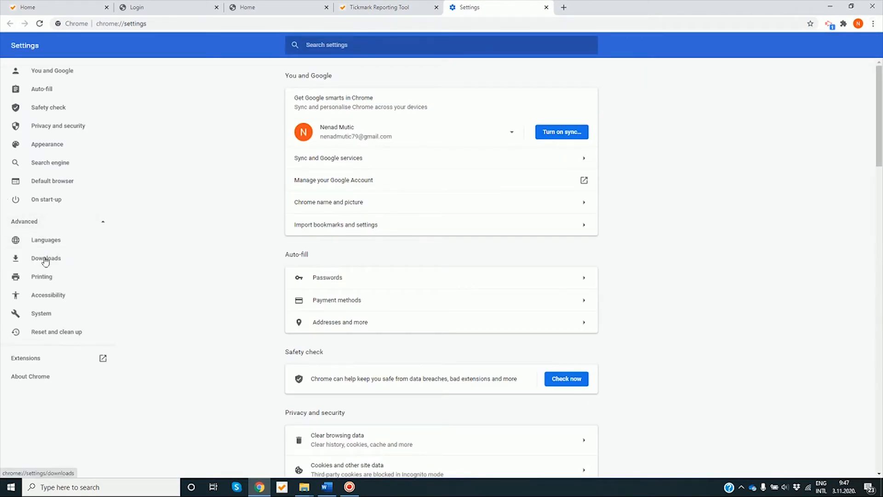
click(45, 259)
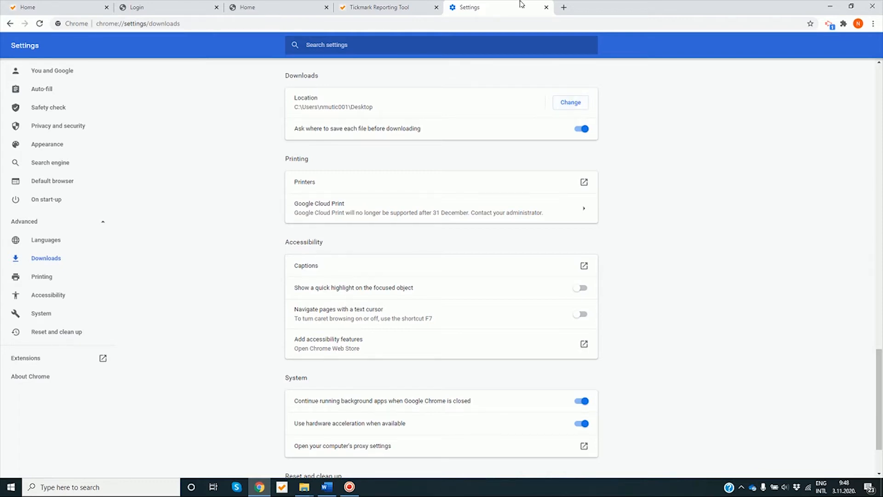
click(546, 7)
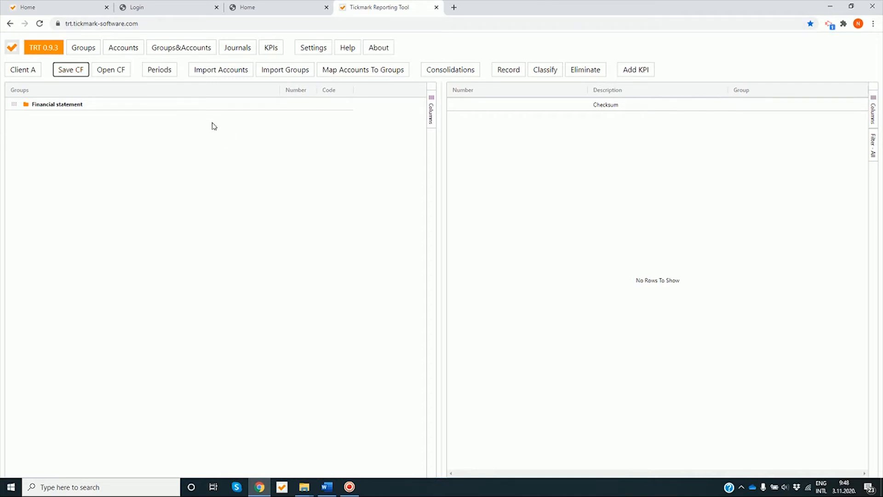
Load the client file company-AA.cf and view its groups and accounts, first separately and finally side by side
click(107, 70)
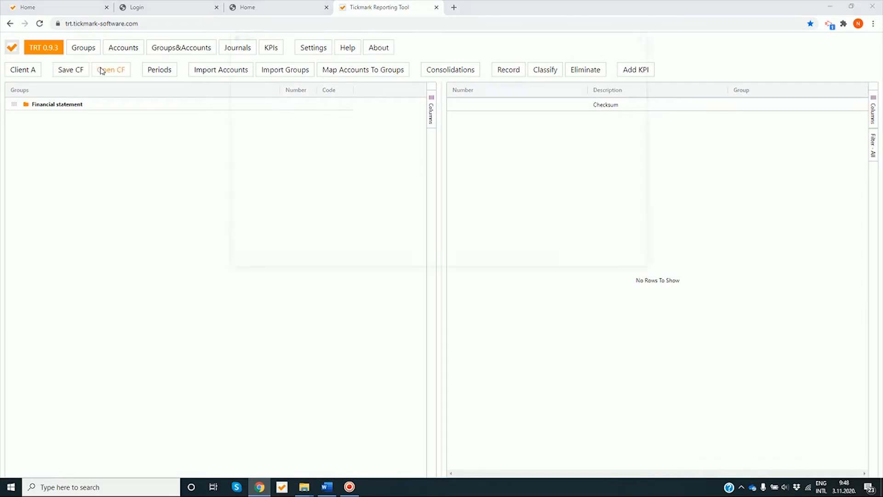
double_click(396, 105)
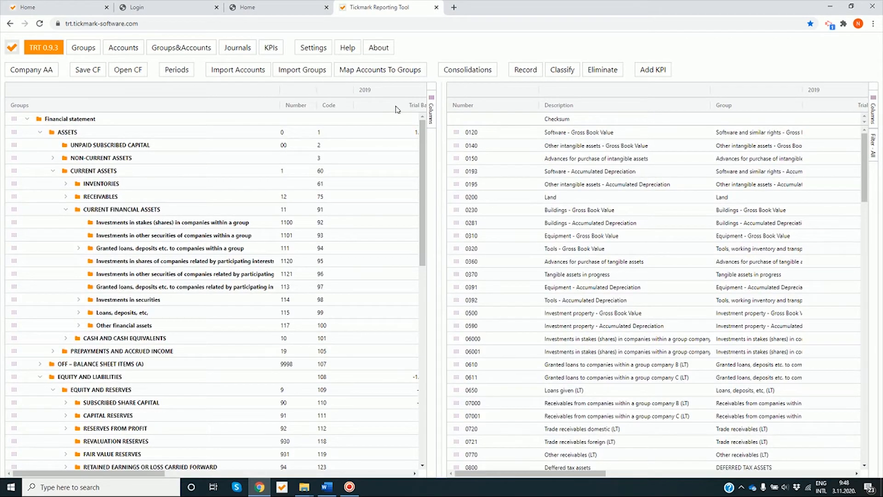
click(83, 52)
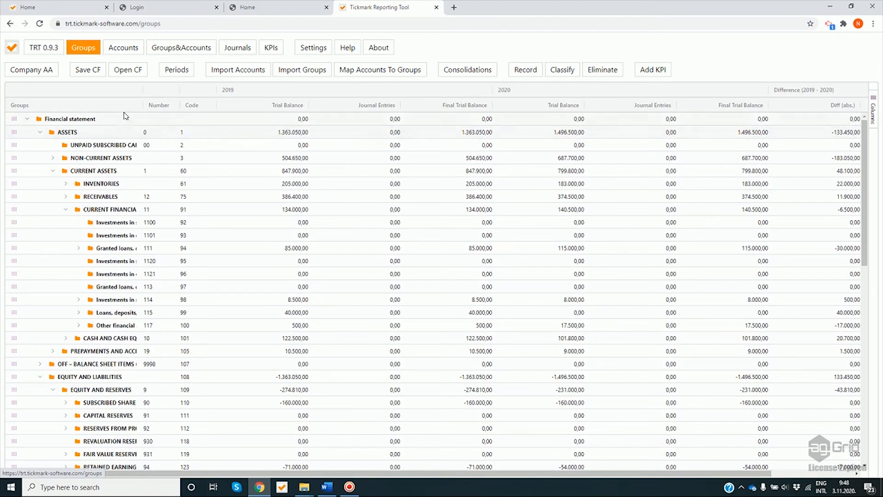
click(123, 48)
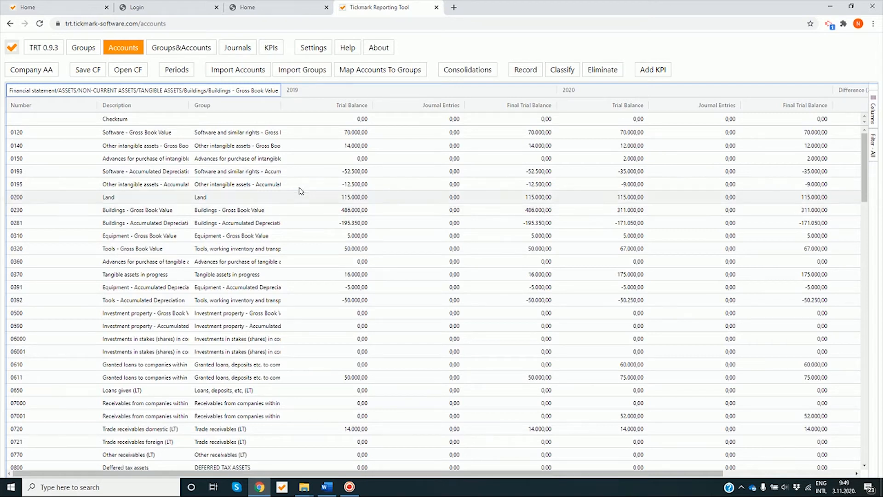
click(198, 48)
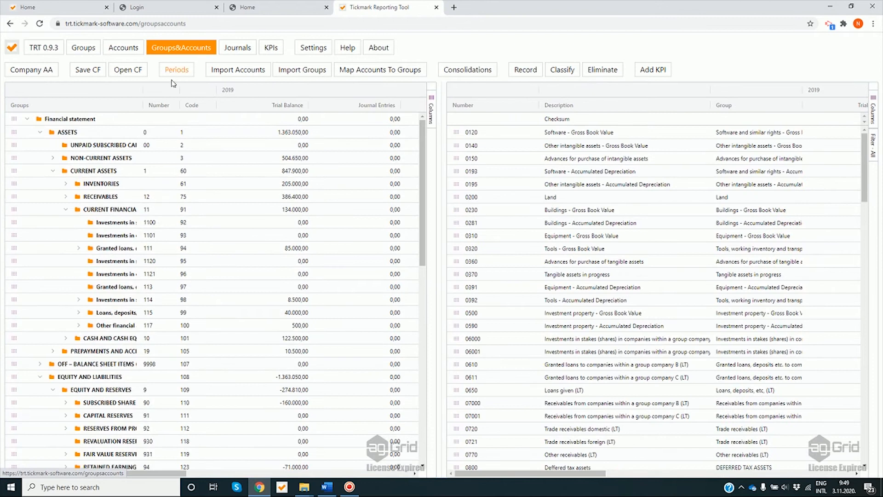
Widen the Groups column and the groups pane, and narrow the 2019 value columns
drag(143, 94, 157, 96)
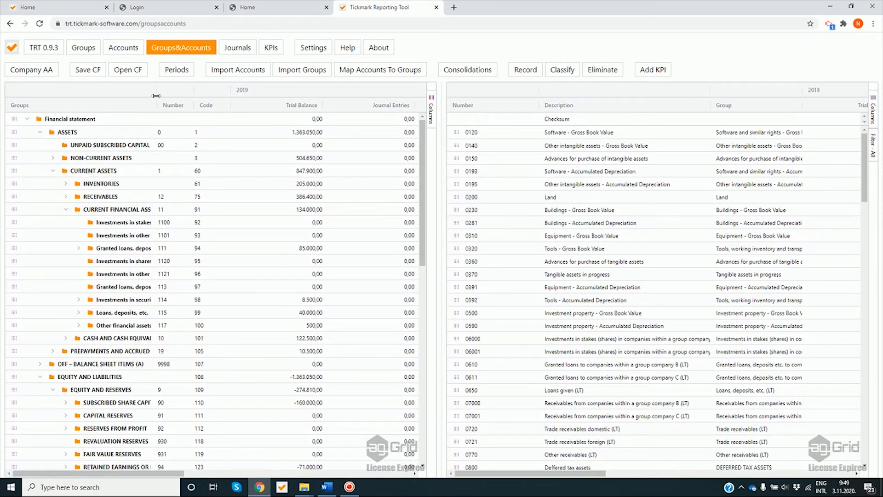
drag(437, 161, 542, 152)
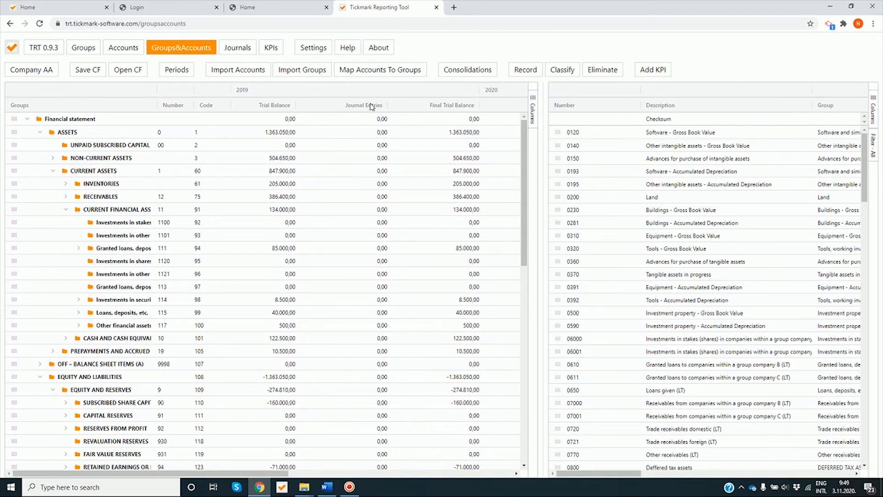
drag(388, 104, 376, 103)
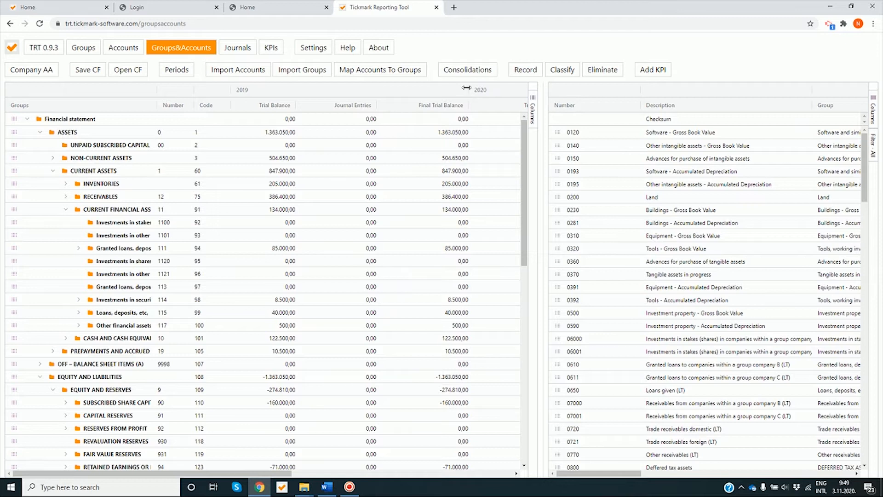
drag(468, 90, 450, 91)
Hide Number, Code, and the Trial Balance and Journal Entries columns of 2019 and 2020 in the groups table, keeping both Final Trial Balance columns
click(532, 105)
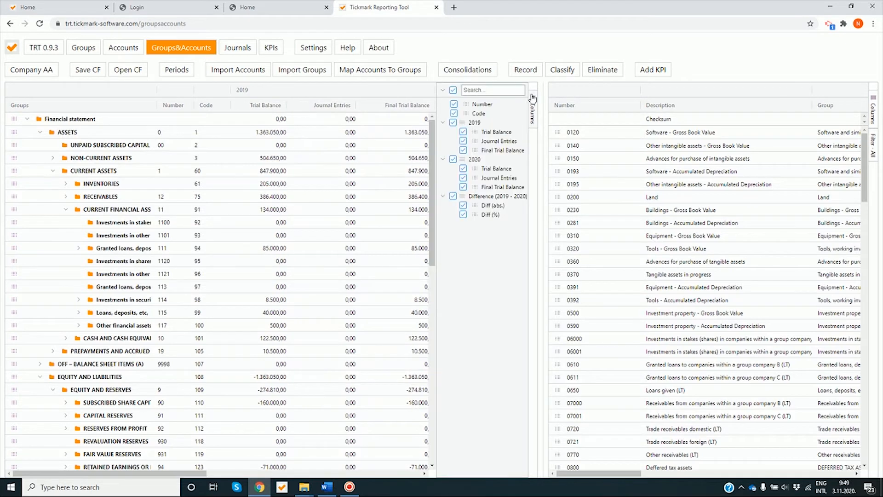
click(454, 104)
click(454, 113)
click(463, 131)
click(463, 140)
click(463, 168)
click(463, 177)
click(463, 187)
click(463, 187)
click(532, 105)
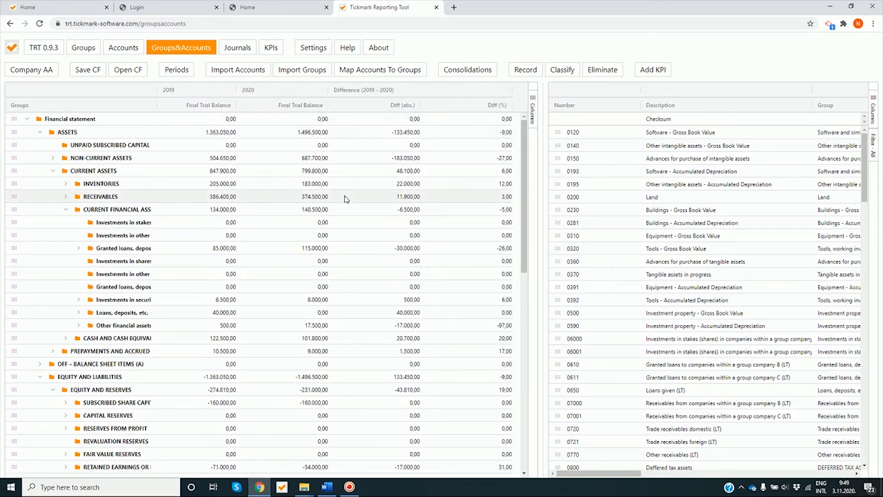
View the company's journals and its KPIs
click(234, 46)
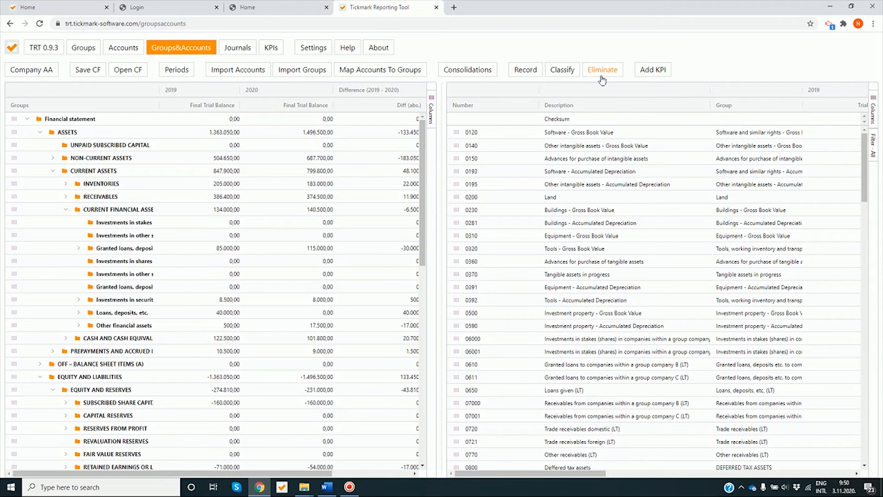
click(268, 49)
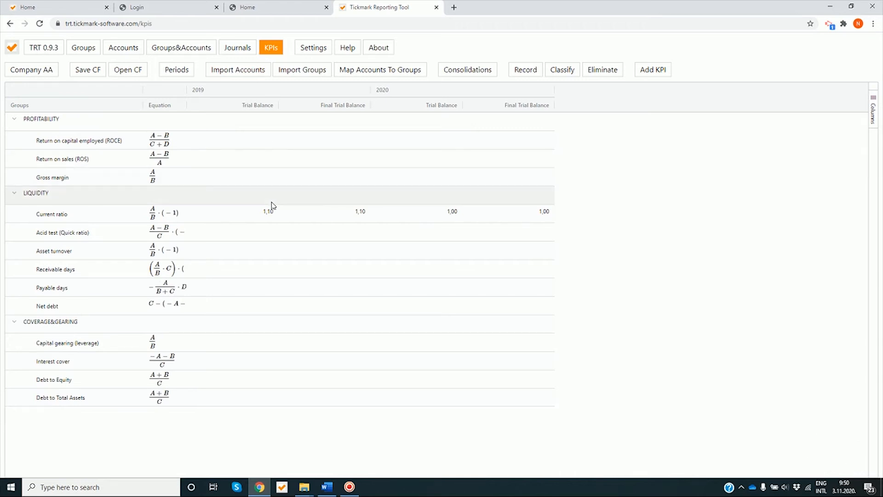
Inspect the Periods dialog and the file chooser for importing accounts, leaving both without changes
click(180, 71)
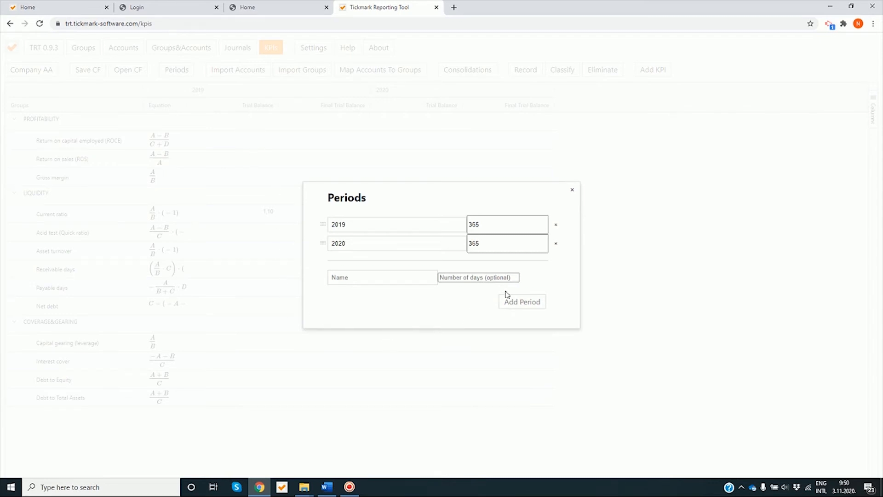
click(575, 191)
click(258, 77)
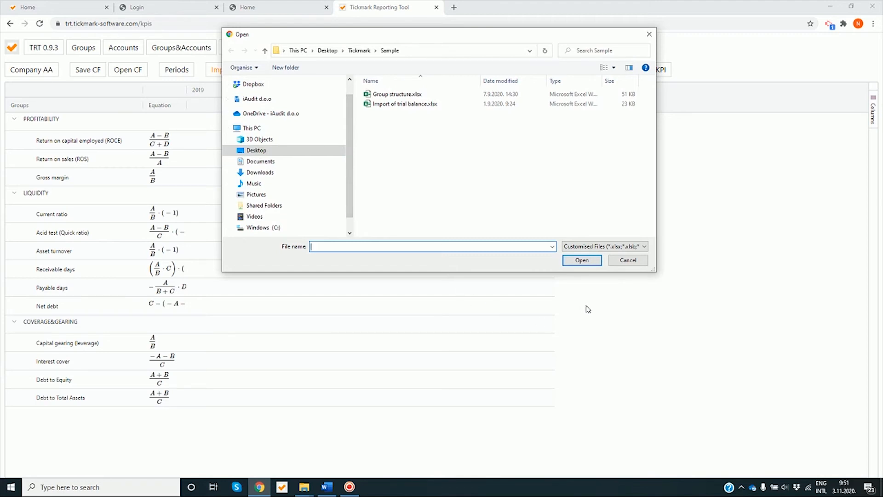
click(618, 260)
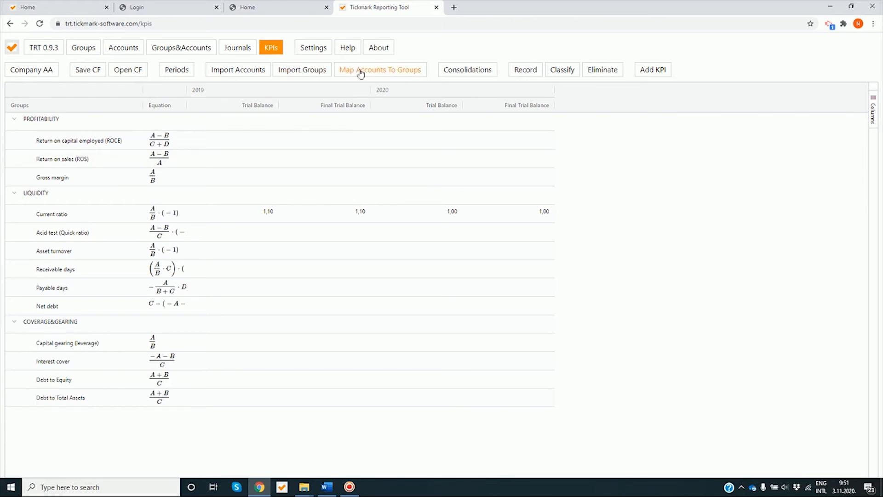
Return to the combined groups and accounts view and inspect the Consolidations dialog without adding a subsidiary
click(168, 48)
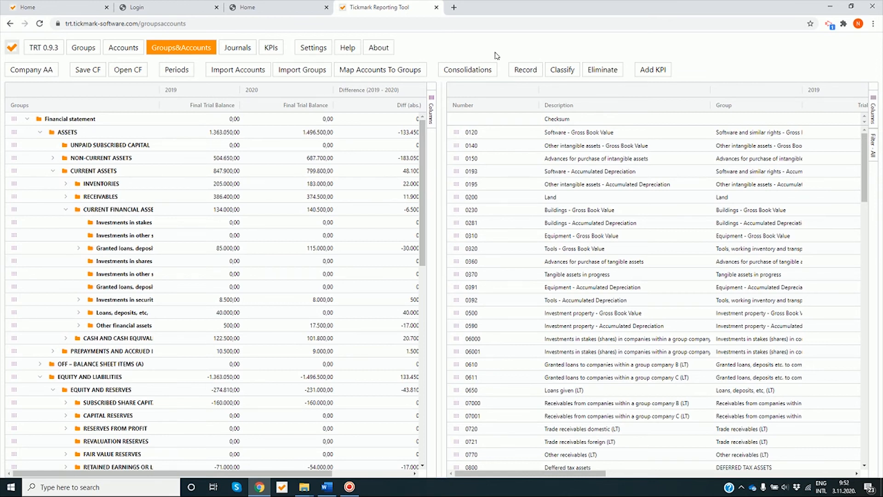
click(479, 68)
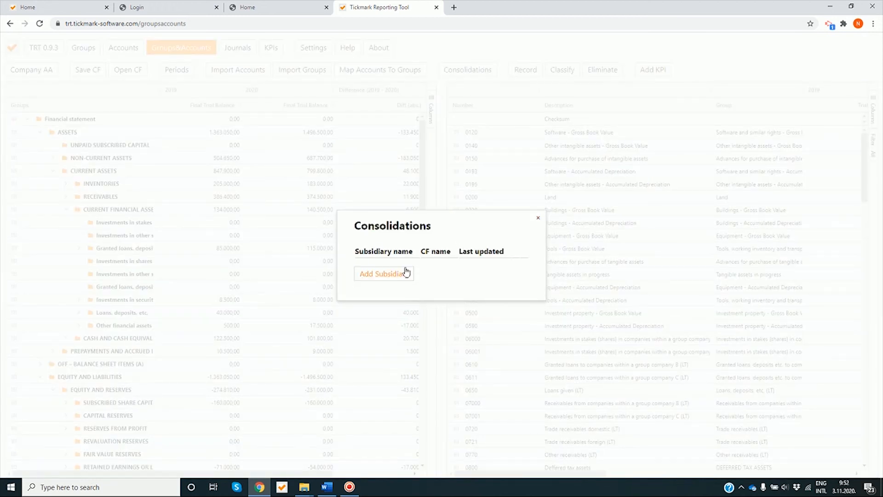
click(538, 218)
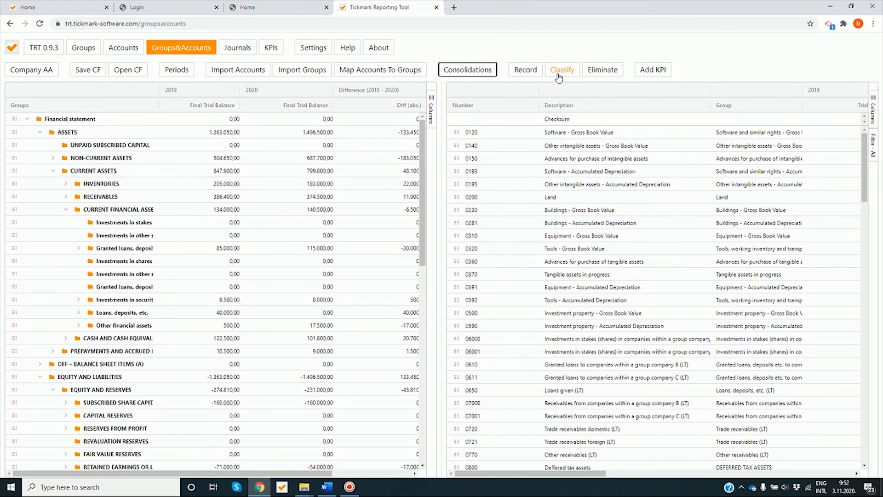
Inspect the New Journal Entry (Record) form and the New KPI form, closing each without creating an entry
click(525, 71)
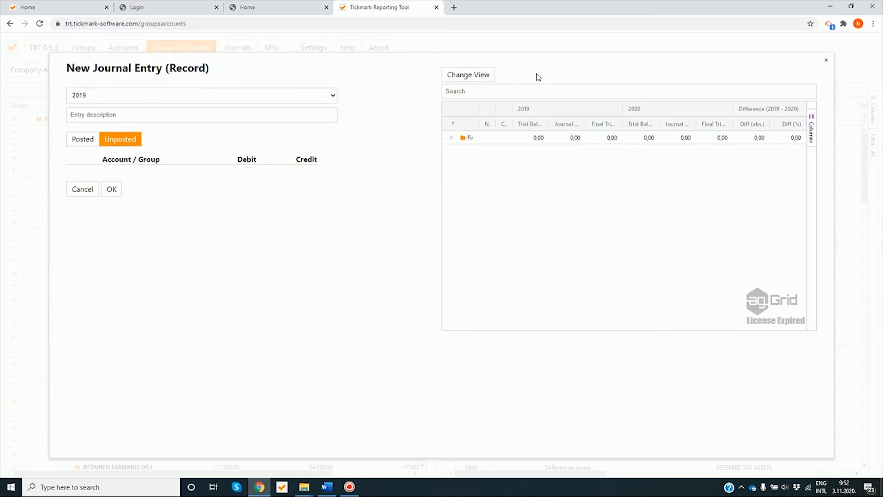
click(825, 63)
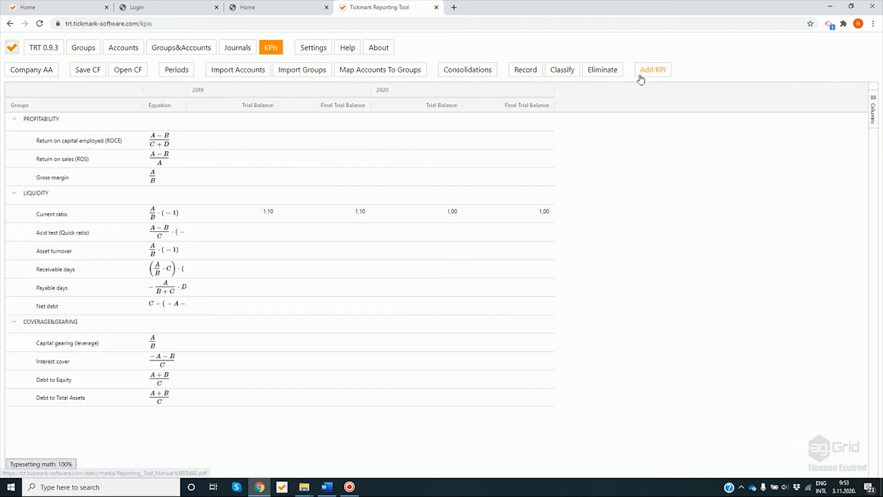
click(638, 75)
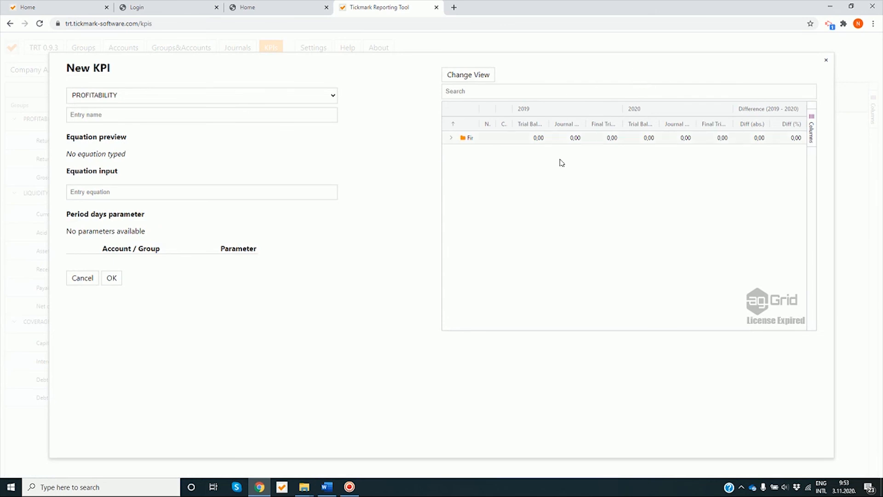
click(824, 62)
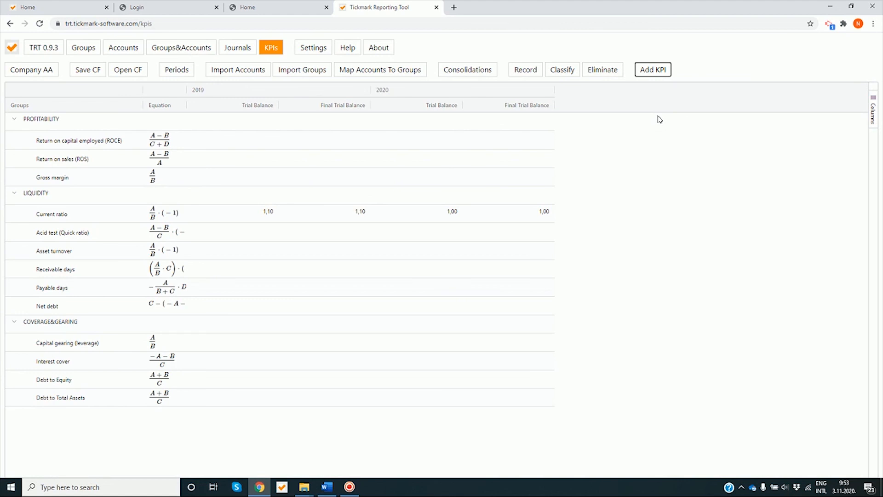
Review the reporting tool's settings, instruction manual and About information
click(305, 51)
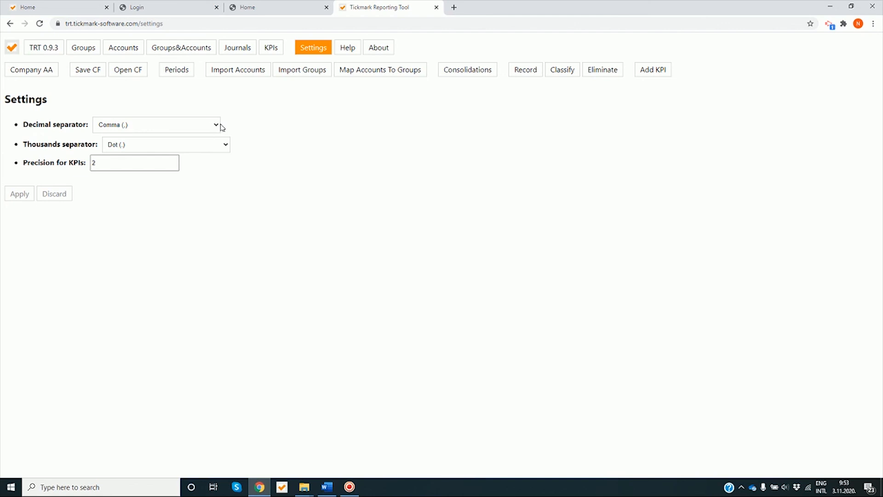
click(352, 49)
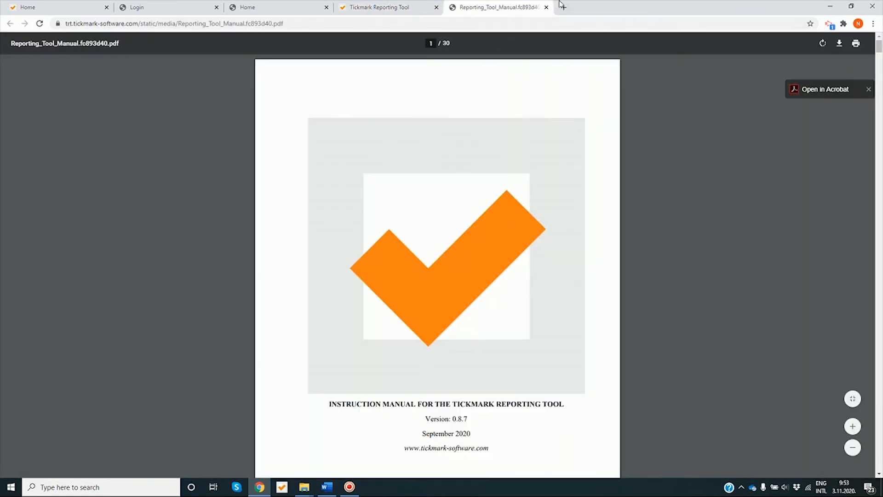
click(546, 7)
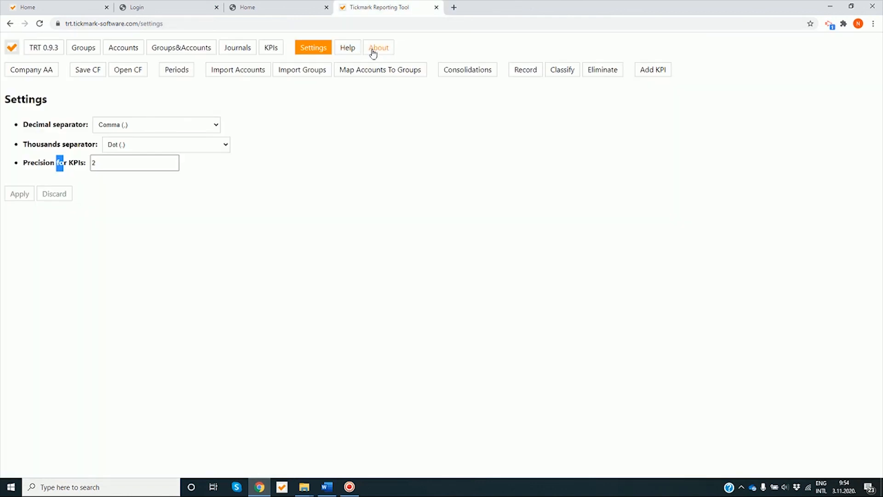
click(373, 52)
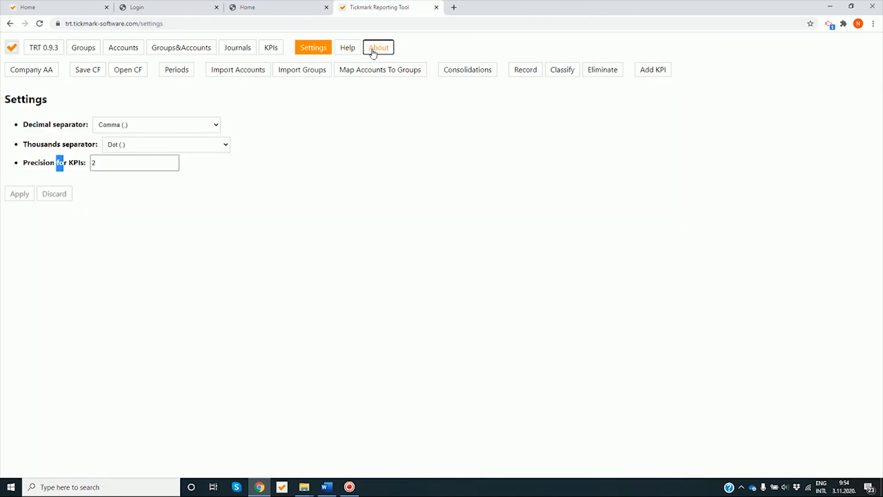